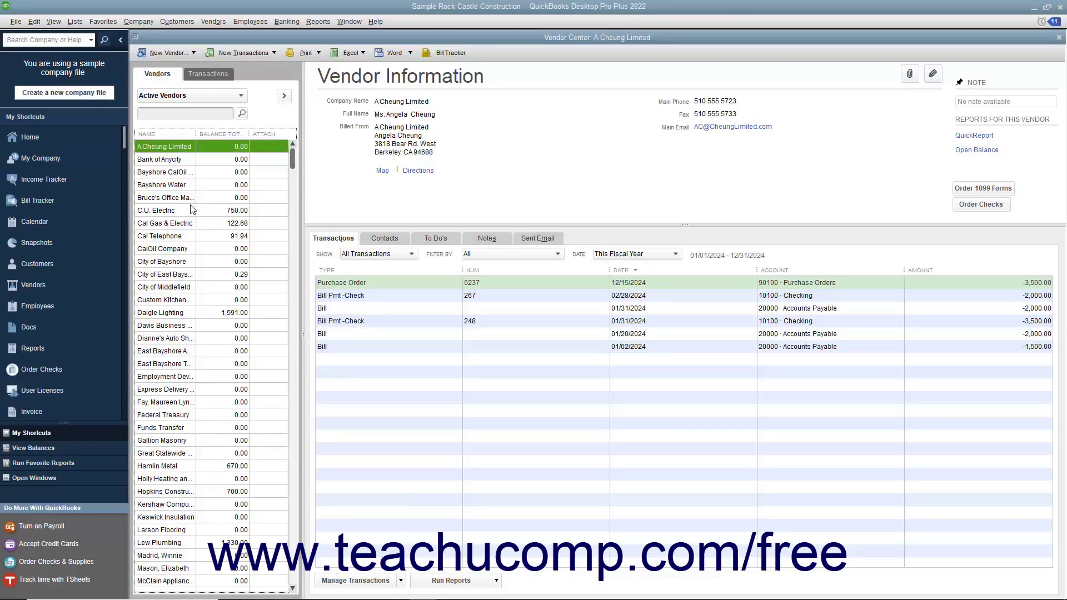
# Scroll the vendor list down and back up to review the vendors
pyautogui.scroll(-3, 192, 209)
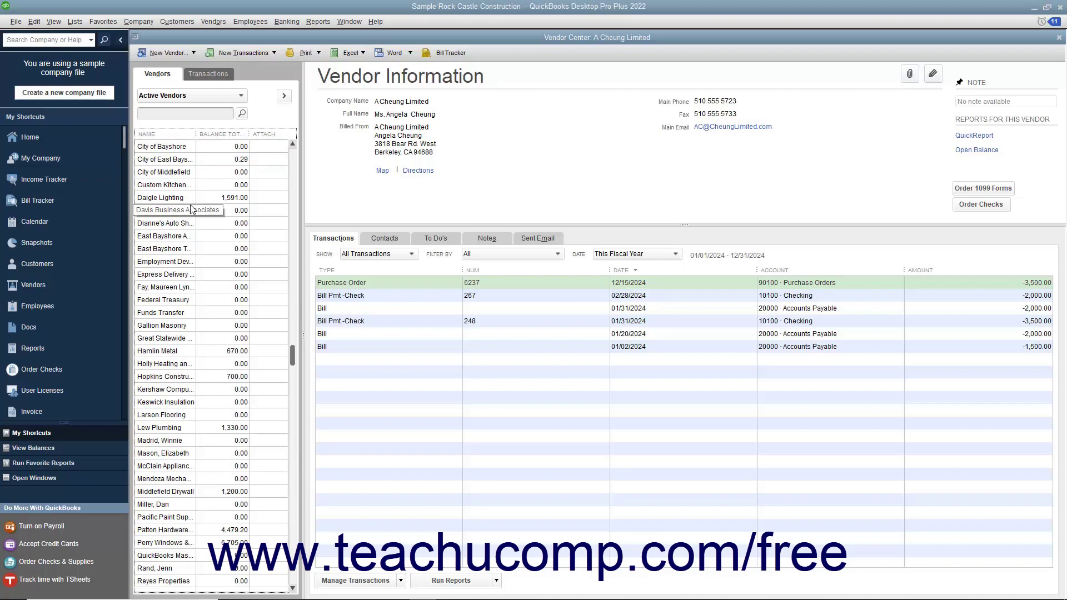
pyautogui.scroll(3, 192, 209)
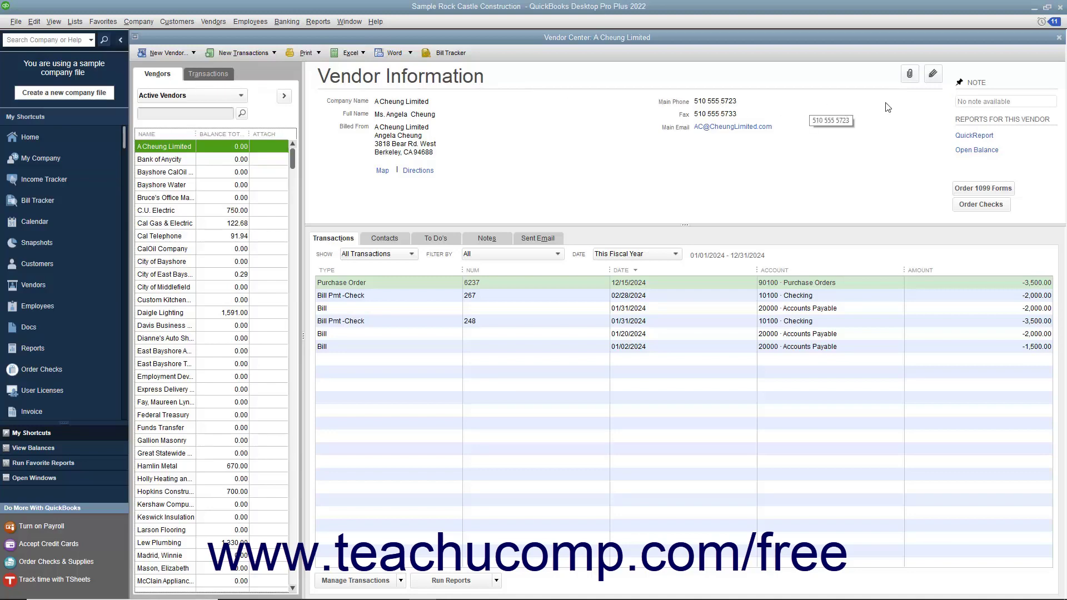
# Close the Vendor Center to the Home page, then reopen it from the Vendors menu
pyautogui.click(1058, 37)
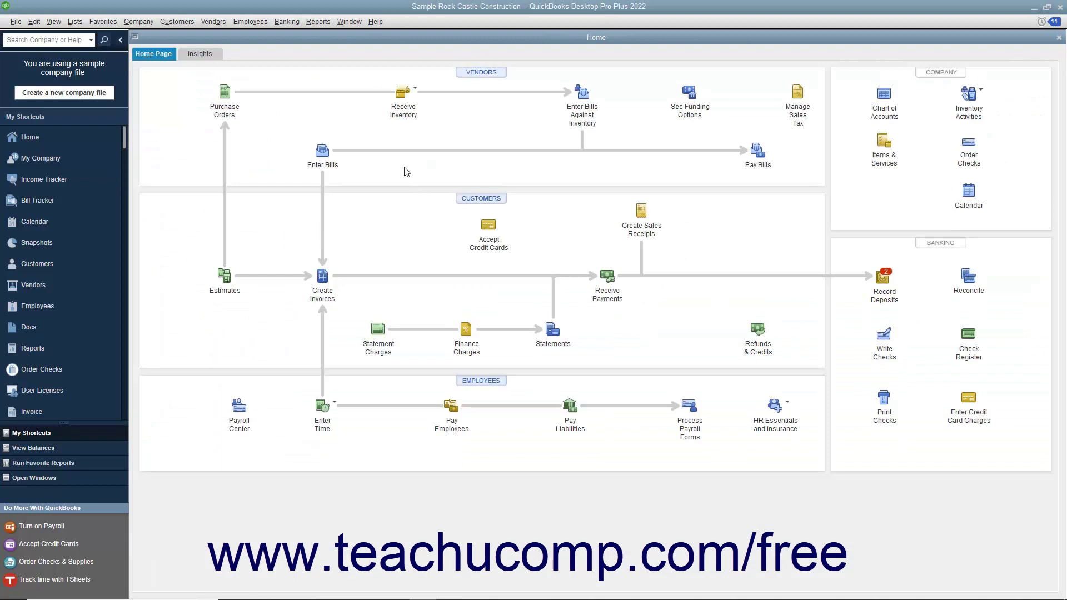
pyautogui.click(224, 25)
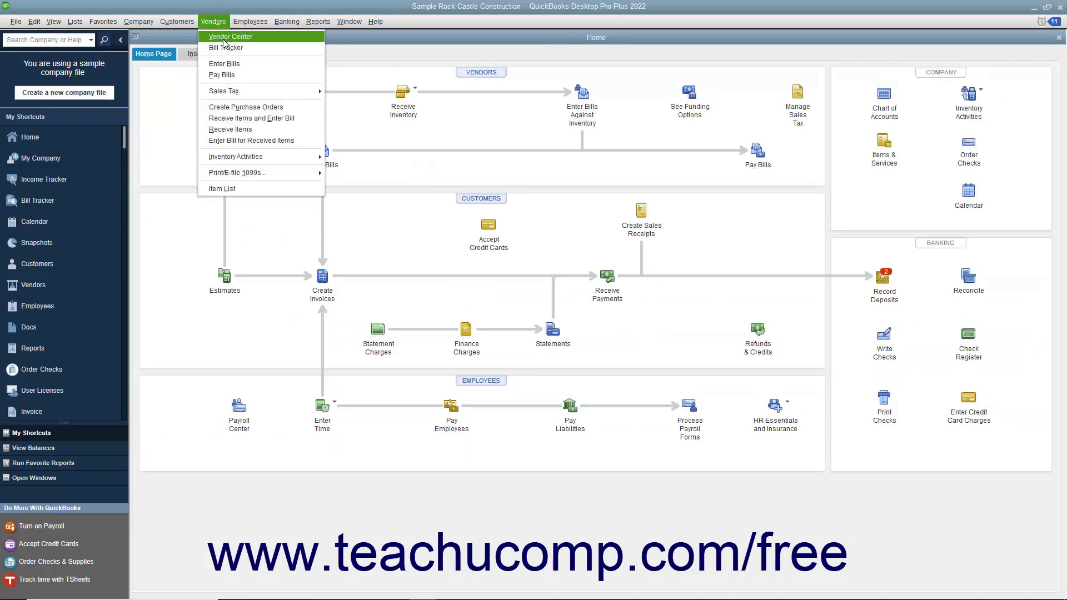
pyautogui.click(224, 38)
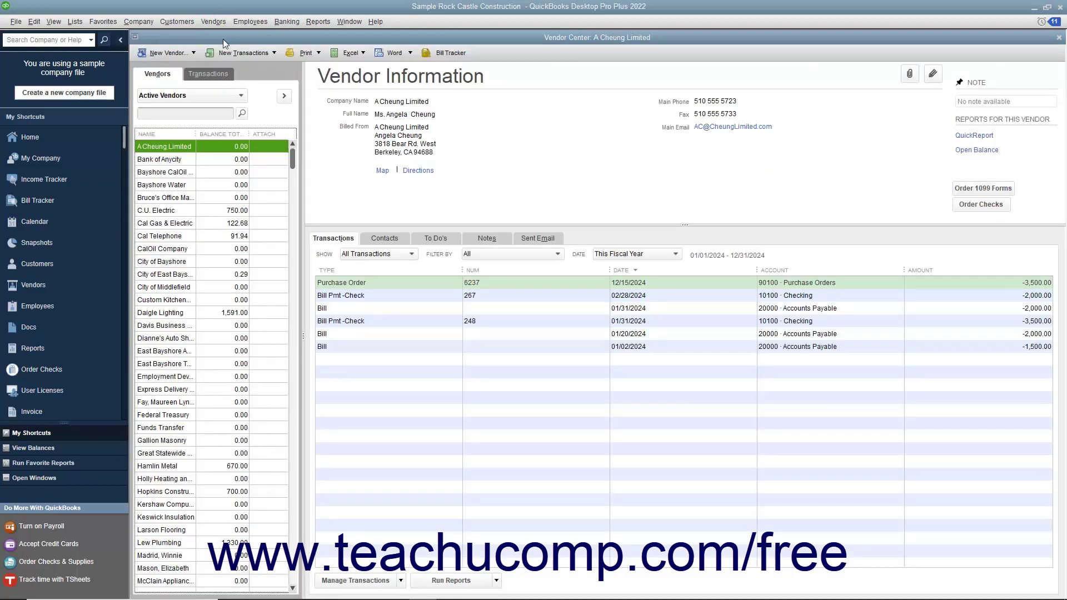
pyautogui.click(174, 75)
# Start a new vendor named Northwind Traders, leaving opening balance blank as of 12/15/2024
pyautogui.click(175, 53)
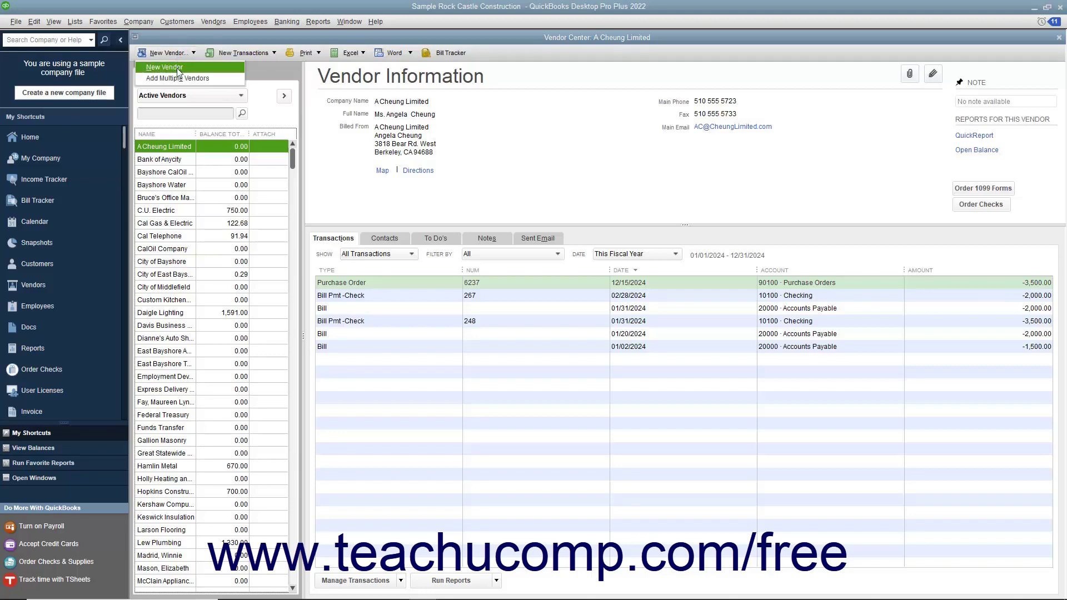
pyautogui.click(178, 68)
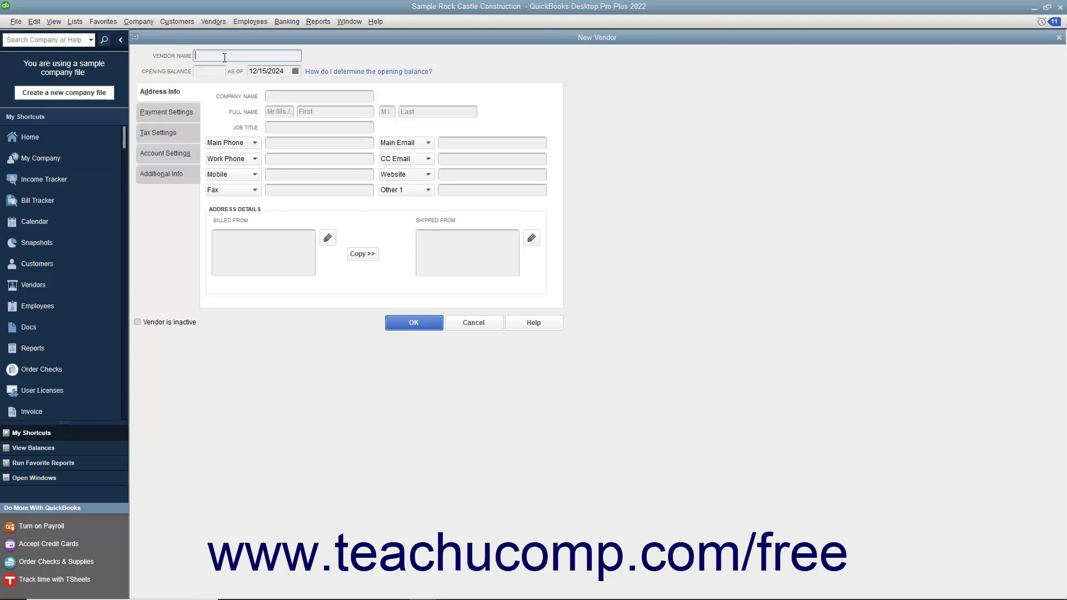
pyautogui.write('Northwind Traders')
pyautogui.click(215, 71)
pyautogui.click(295, 71)
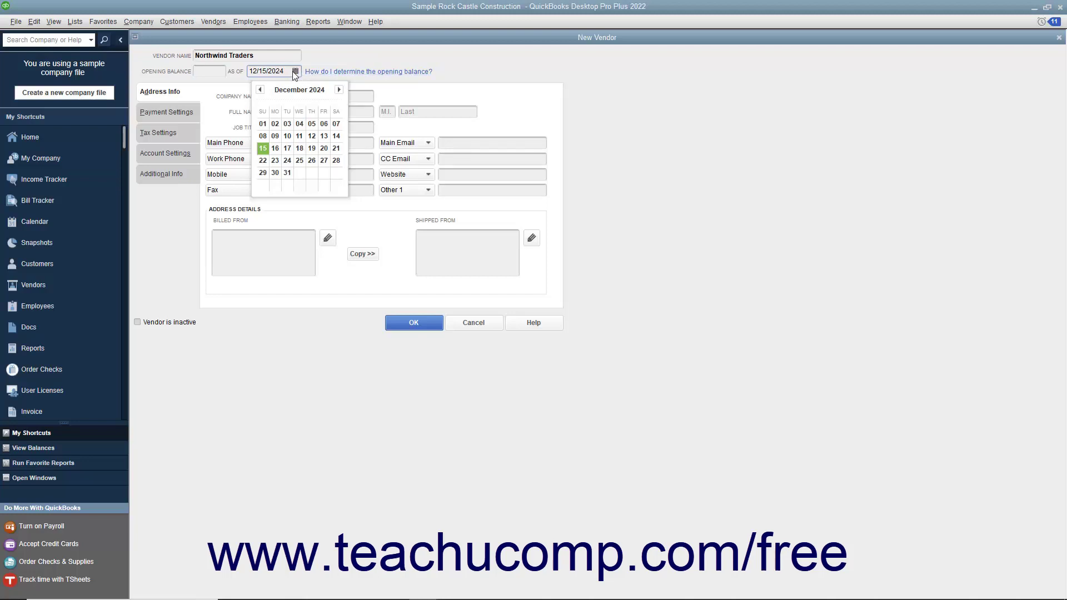
pyautogui.click(208, 72)
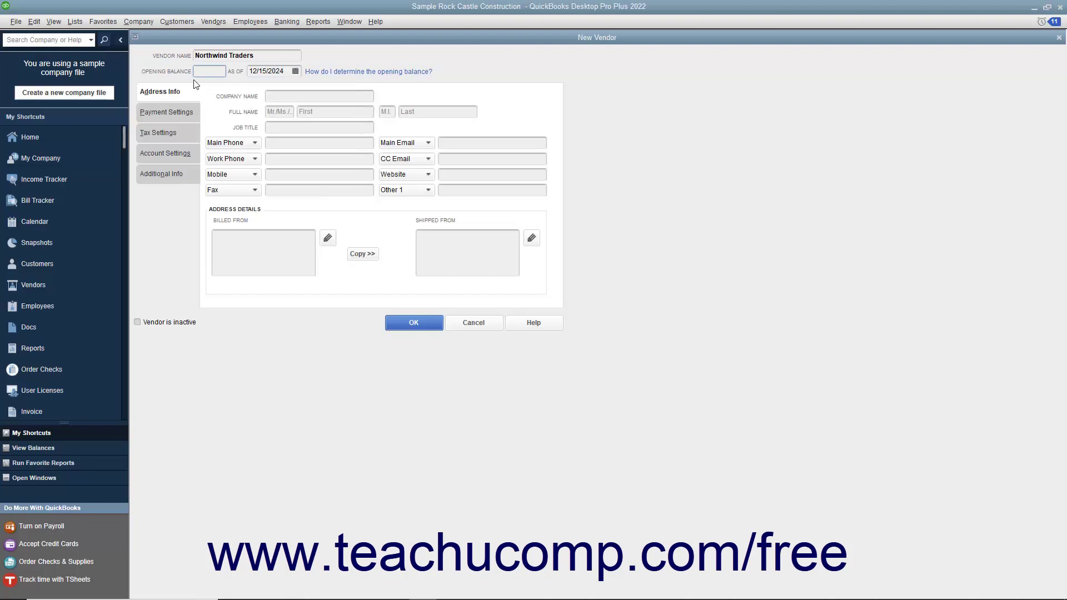
# Copy the vendor name Northwind Traders and paste it into the Company Name field
pyautogui.click(156, 94)
pyautogui.moveTo(262, 53); pyautogui.dragTo(197, 52)
pyautogui.rightClick(200, 60)
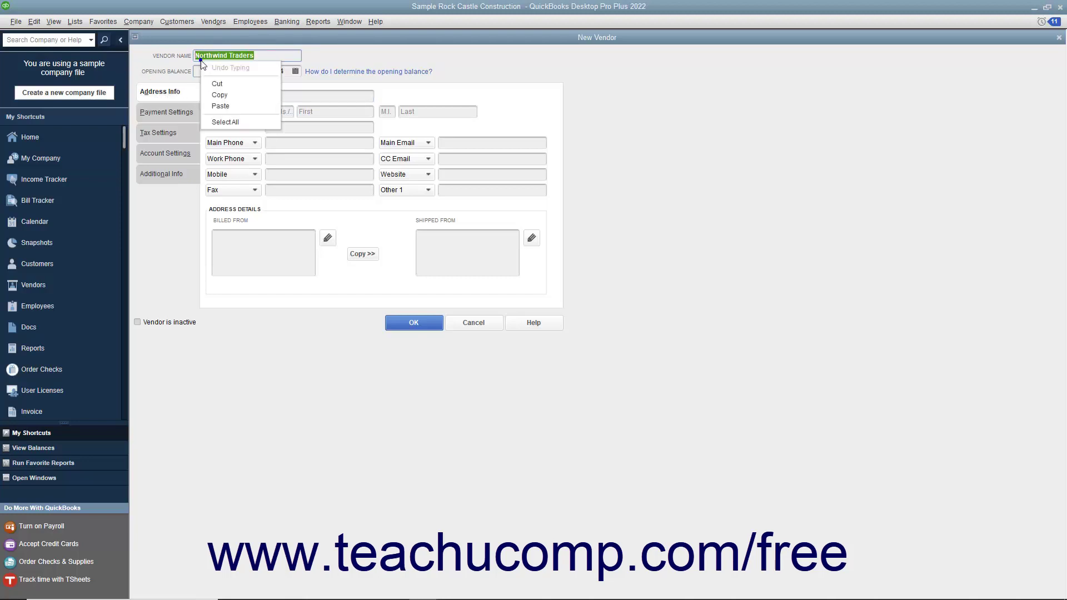
pyautogui.click(216, 94)
pyautogui.rightClick(267, 97)
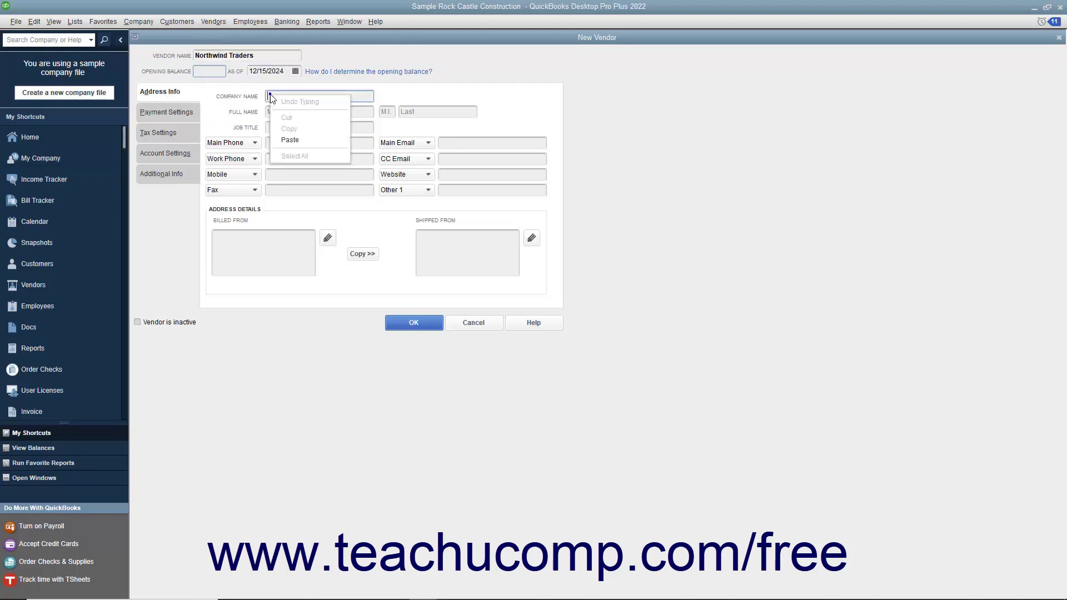
pyautogui.click(282, 141)
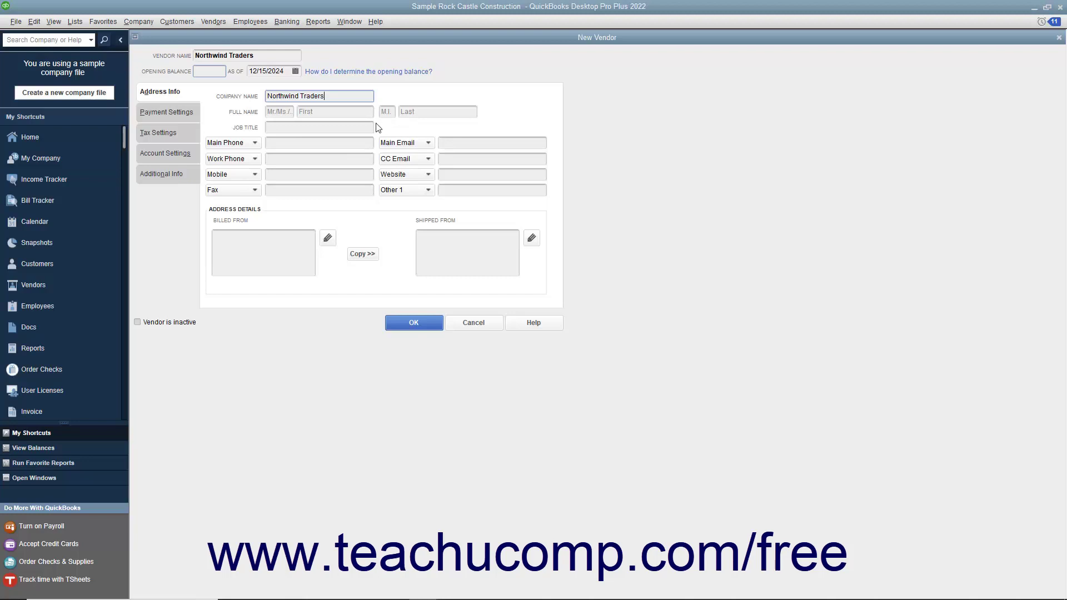
pyautogui.click(334, 124)
pyautogui.click(227, 144)
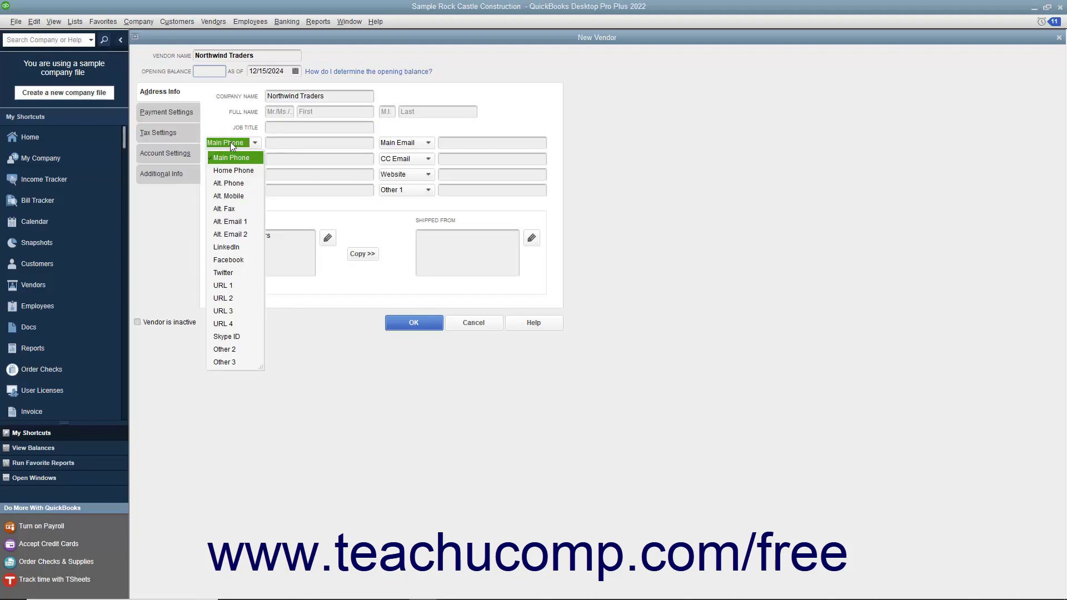
pyautogui.click(273, 144)
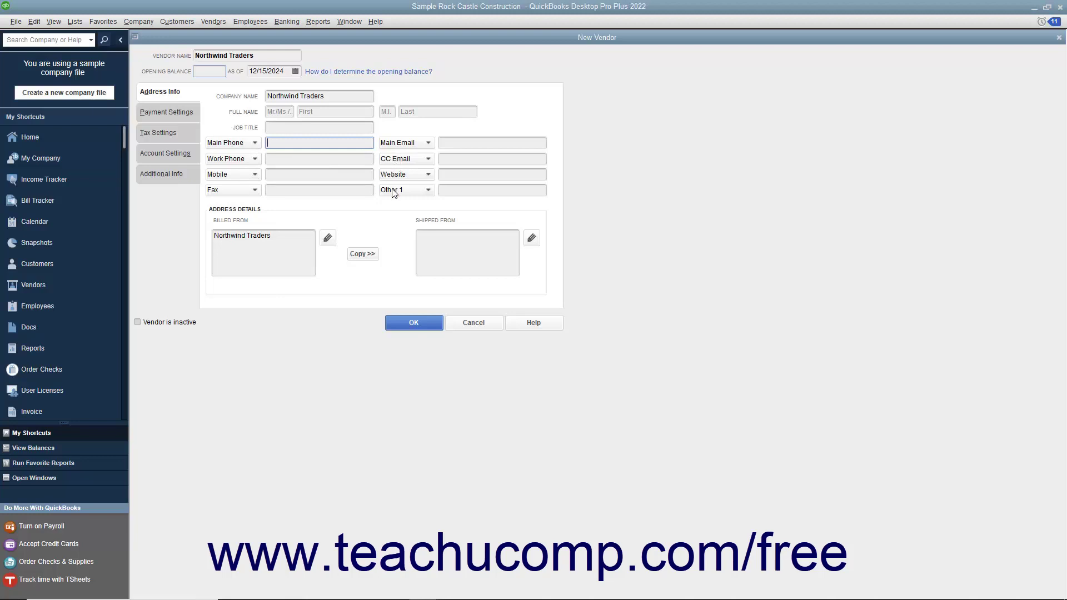
pyautogui.click(255, 143)
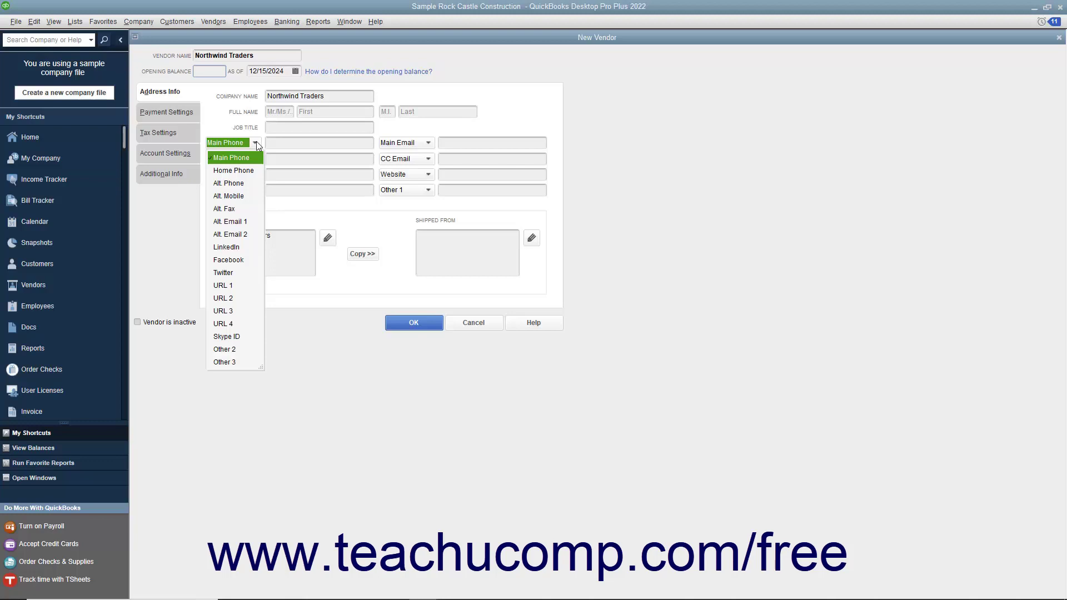
pyautogui.click(231, 158)
pyautogui.write('(88')
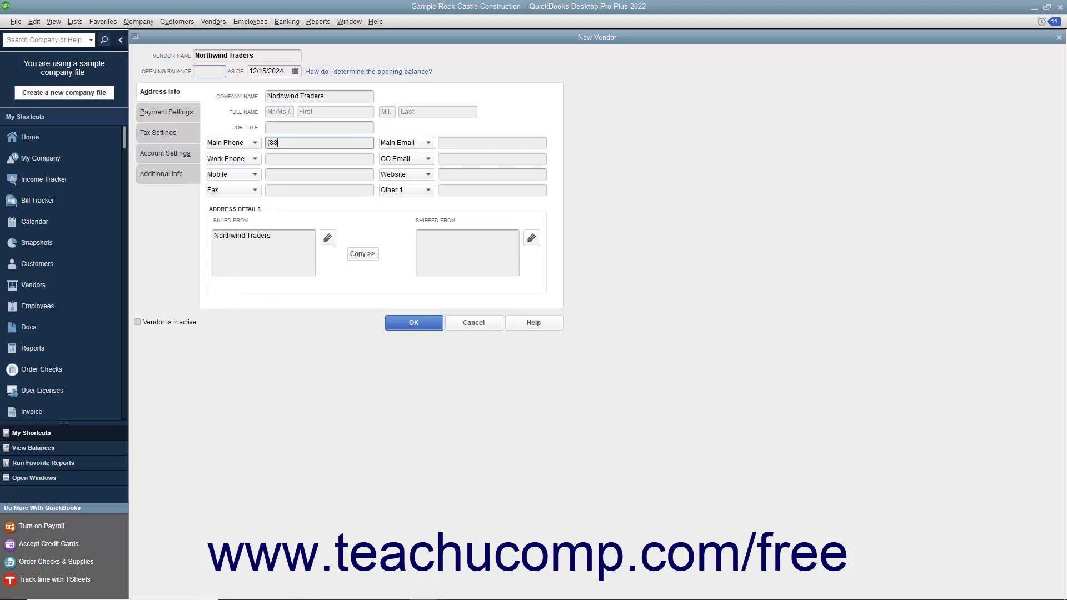
pyautogui.write('8) 000-1234')
# Fill in the Billed From address, with street 123 Sunny plus city, state and zip
pyautogui.click(236, 245)
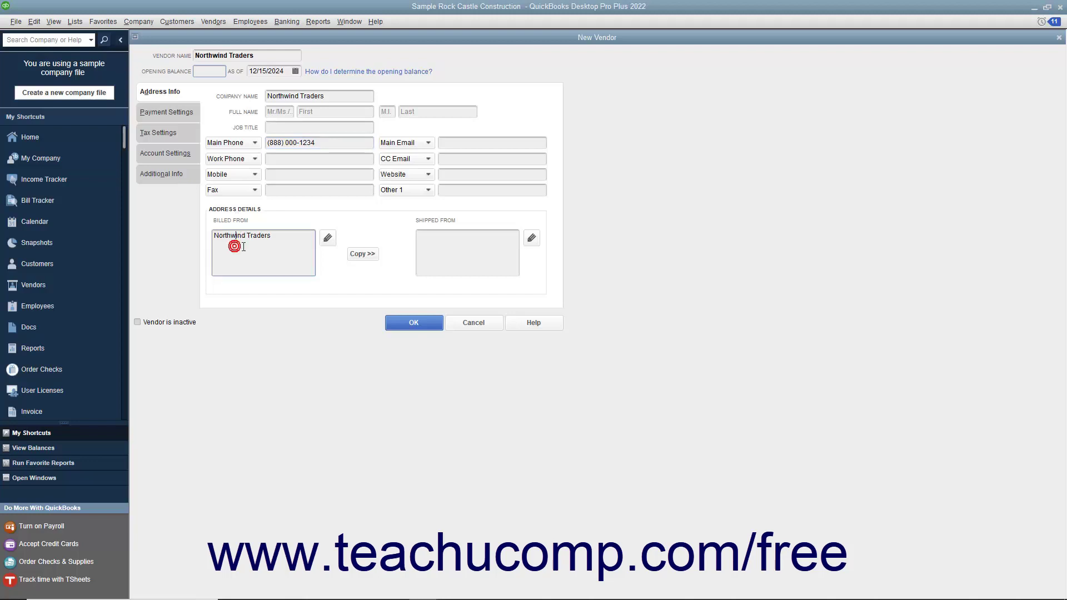
pyautogui.click(326, 240)
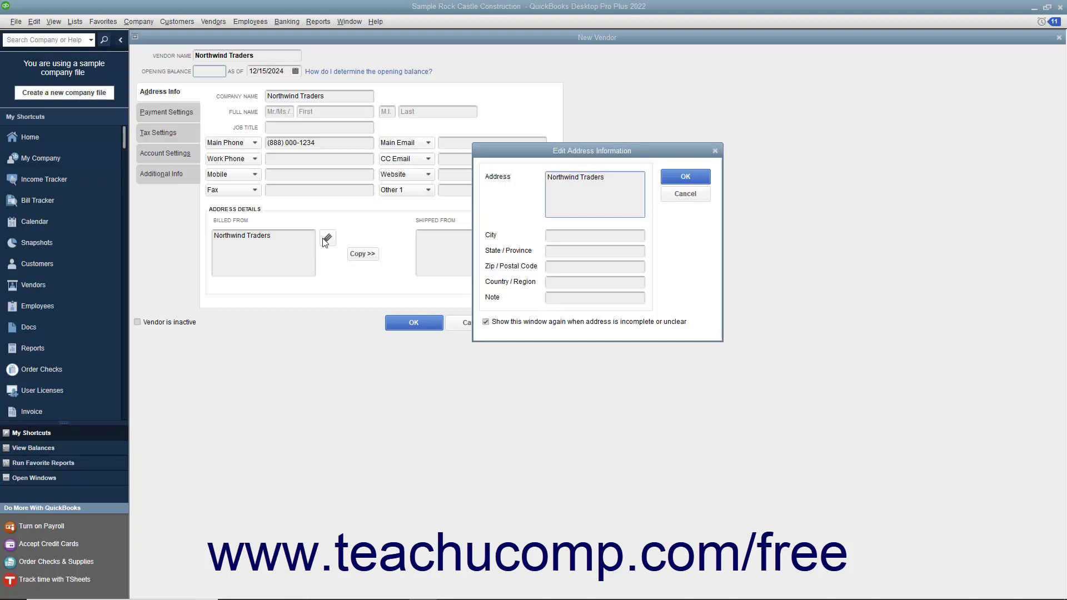
pyautogui.press('Return')
pyautogui.write('123 Sunnyside St.')
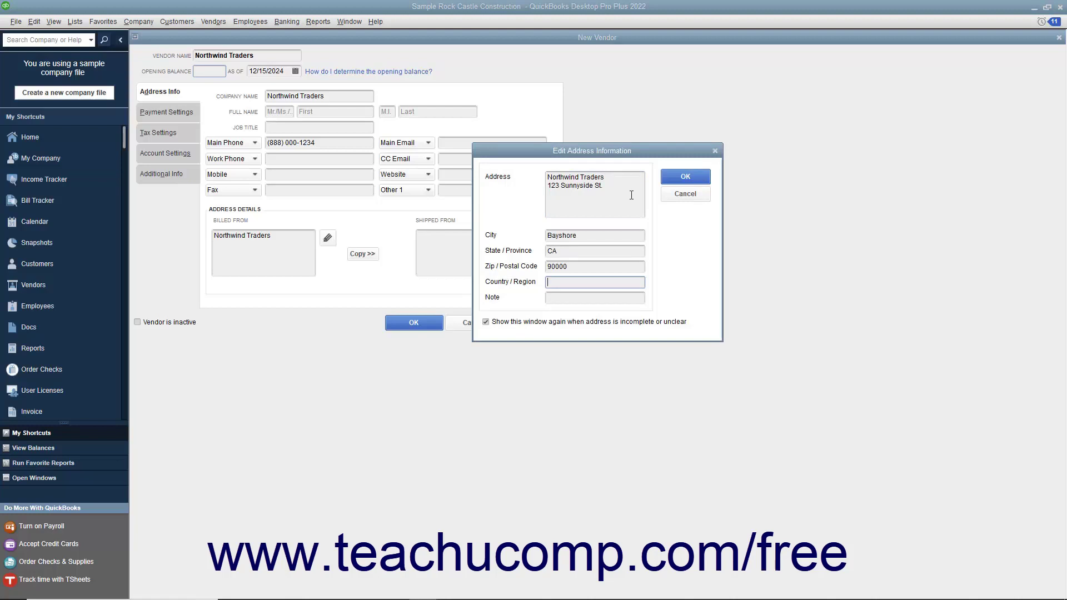
pyautogui.click(666, 178)
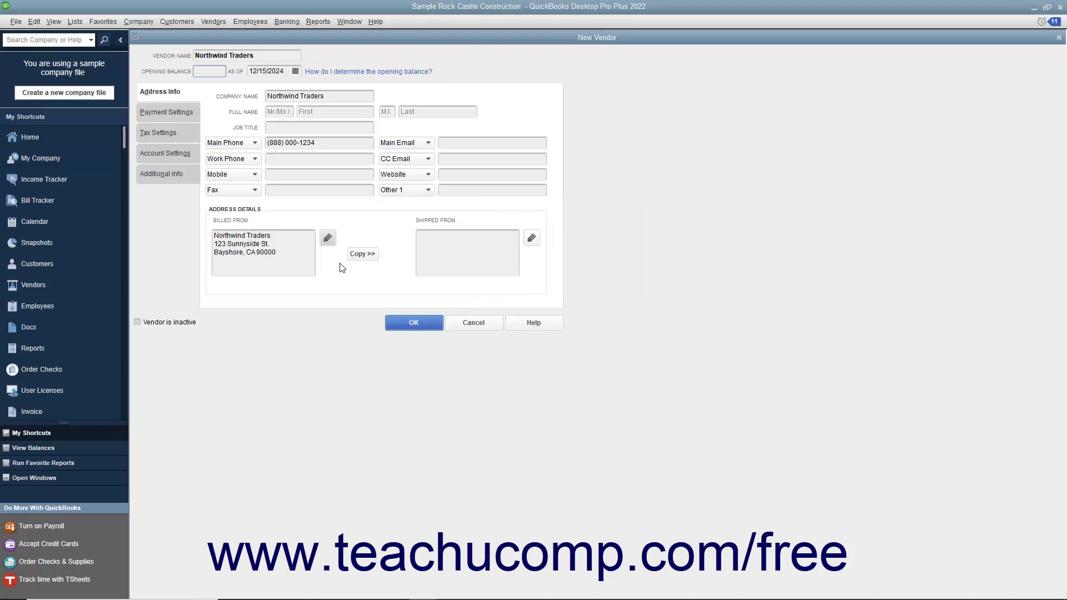
# Copy the Billed From address into the Shipped To address and accept it
pyautogui.click(358, 258)
pyautogui.click(358, 258)
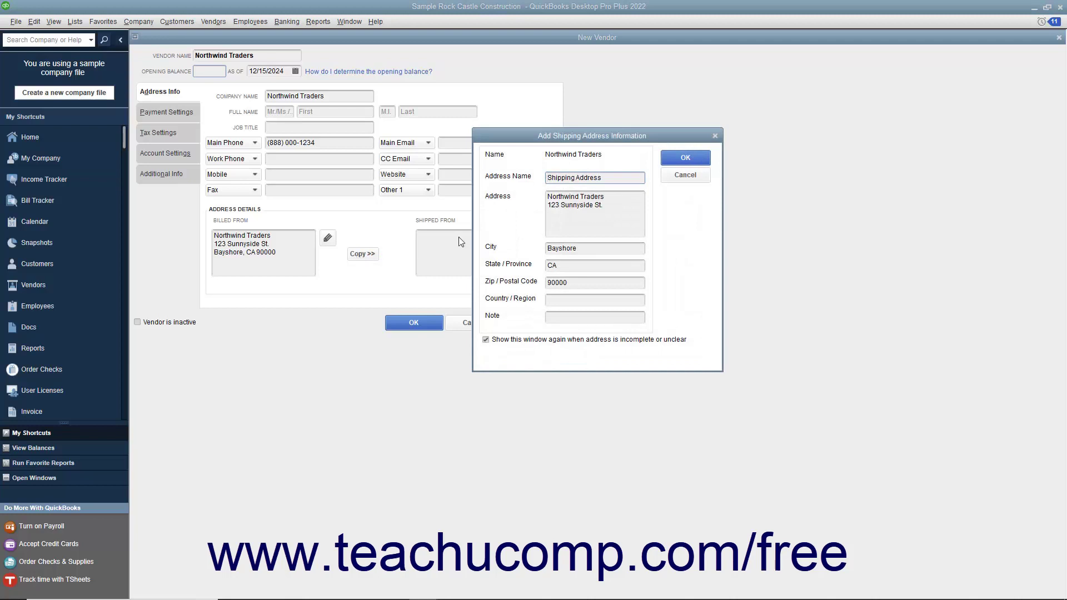
pyautogui.click(693, 160)
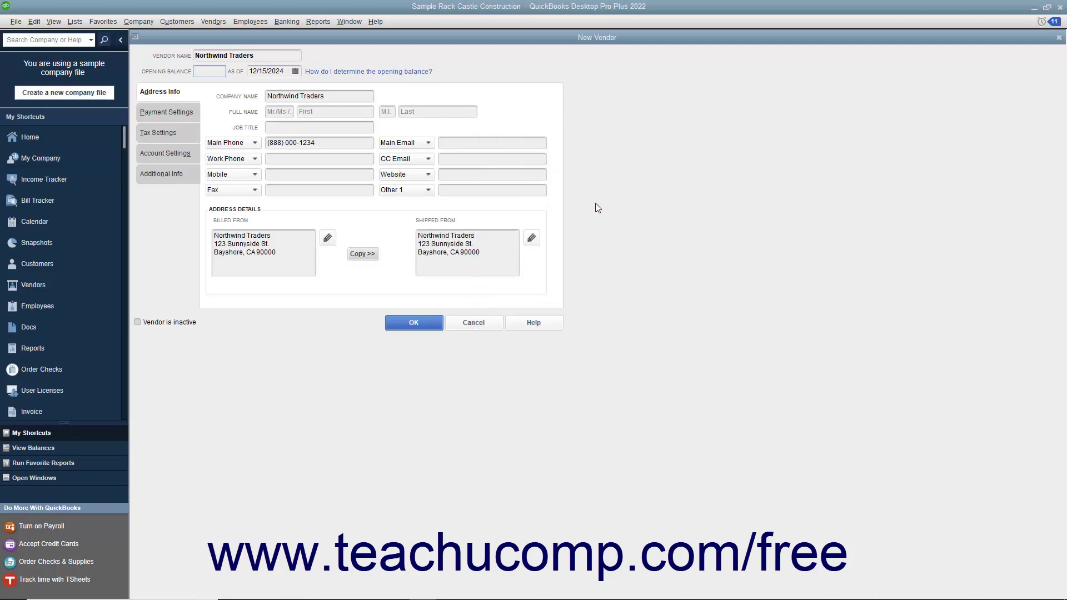
pyautogui.click(503, 254)
# Set Northwind Traders' payment terms to Net 30 under Payment Settings
pyautogui.click(189, 114)
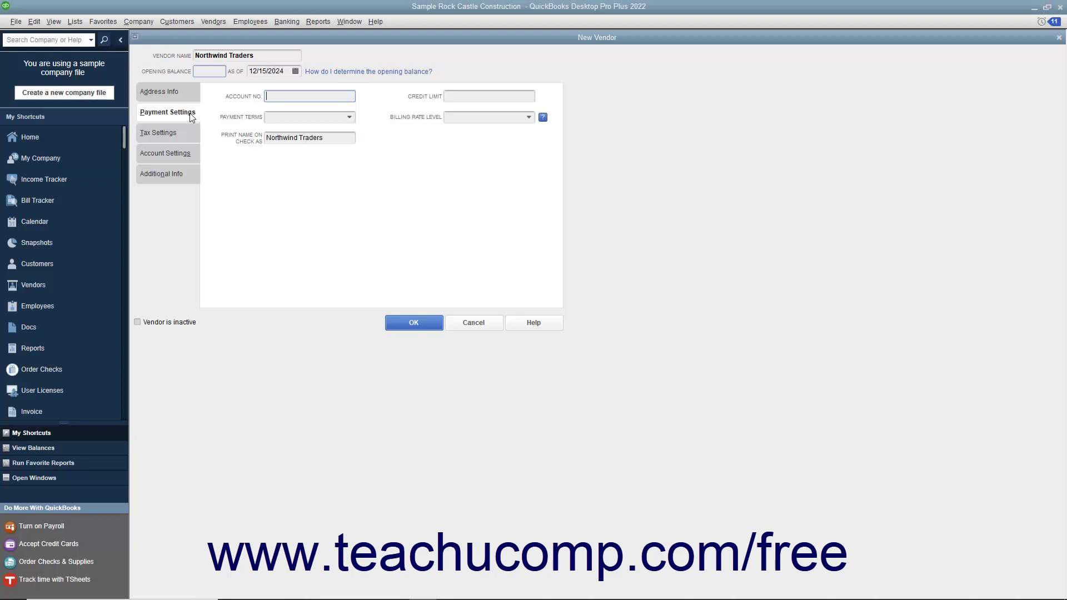
pyautogui.click(273, 98)
pyautogui.click(455, 97)
pyautogui.click(349, 117)
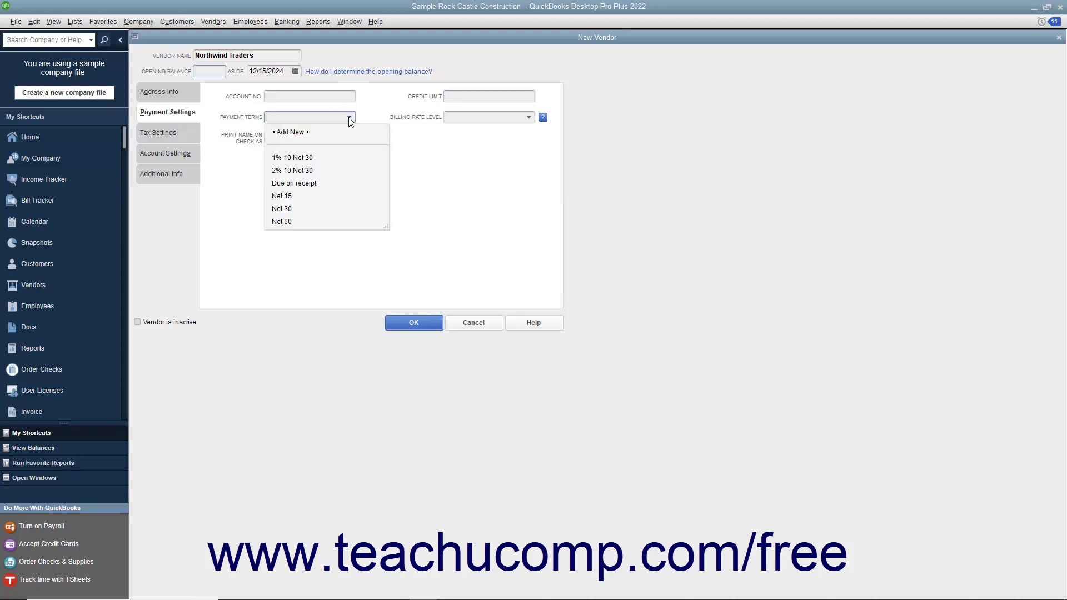
pyautogui.click(309, 207)
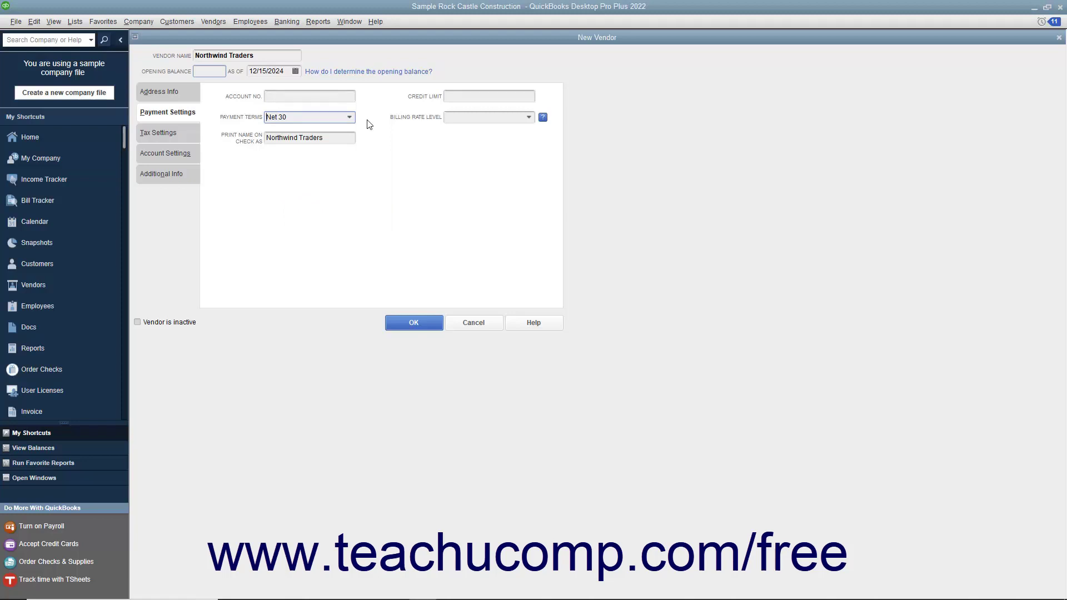
pyautogui.click(339, 134)
# Under Tax Settings, check then uncheck Vendor eligible for 1099, leaving it ineligible
pyautogui.click(183, 136)
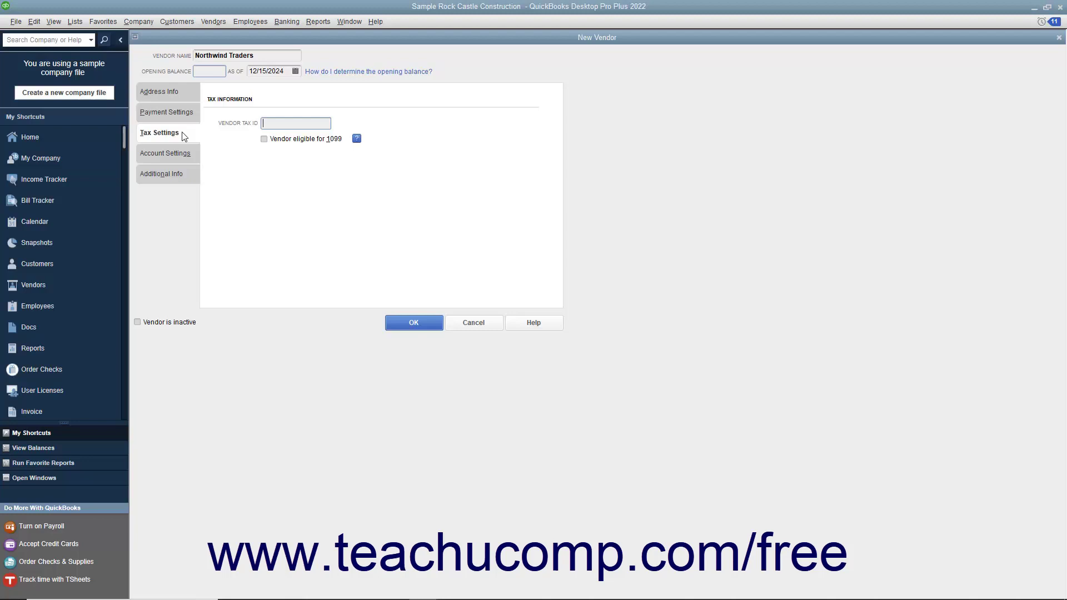
pyautogui.click(273, 124)
pyautogui.click(262, 140)
pyautogui.click(262, 140)
# Browse the expense account list under Account Settings without choosing any prefill account
pyautogui.click(188, 159)
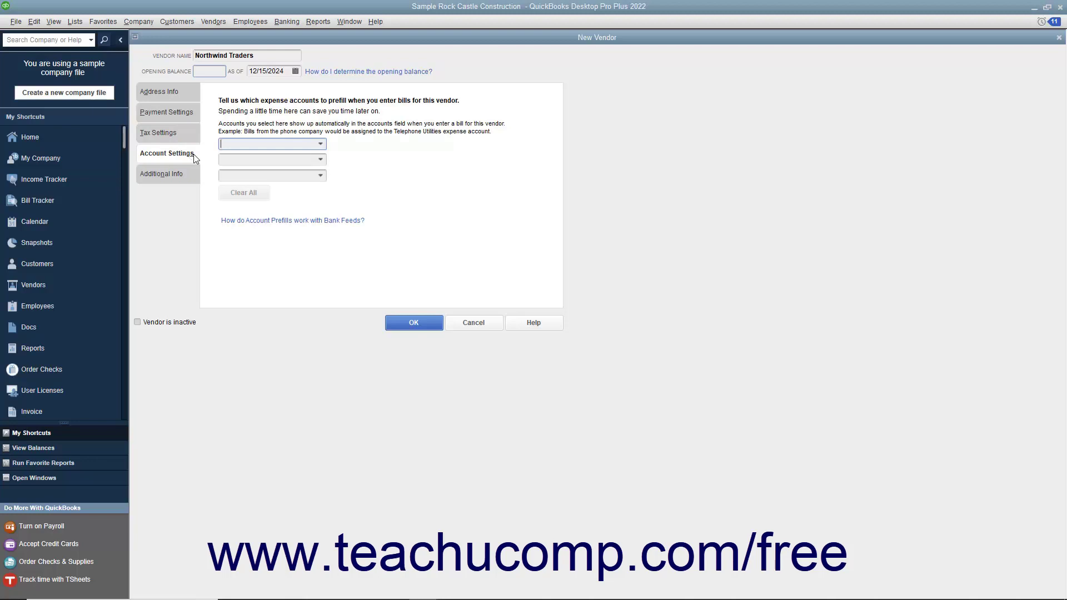
pyautogui.click(320, 144)
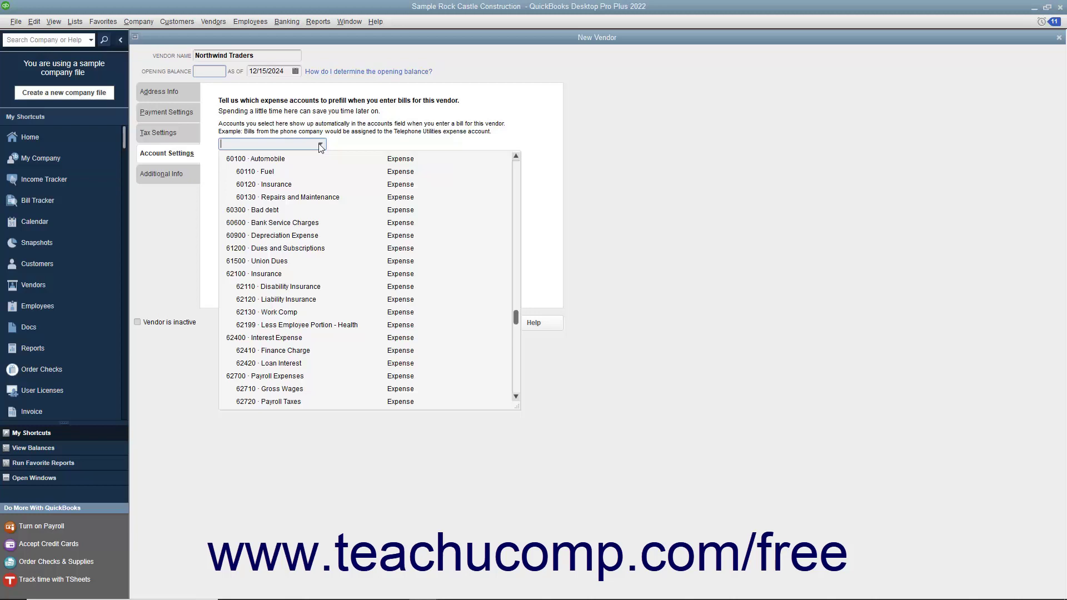
pyautogui.click(321, 145)
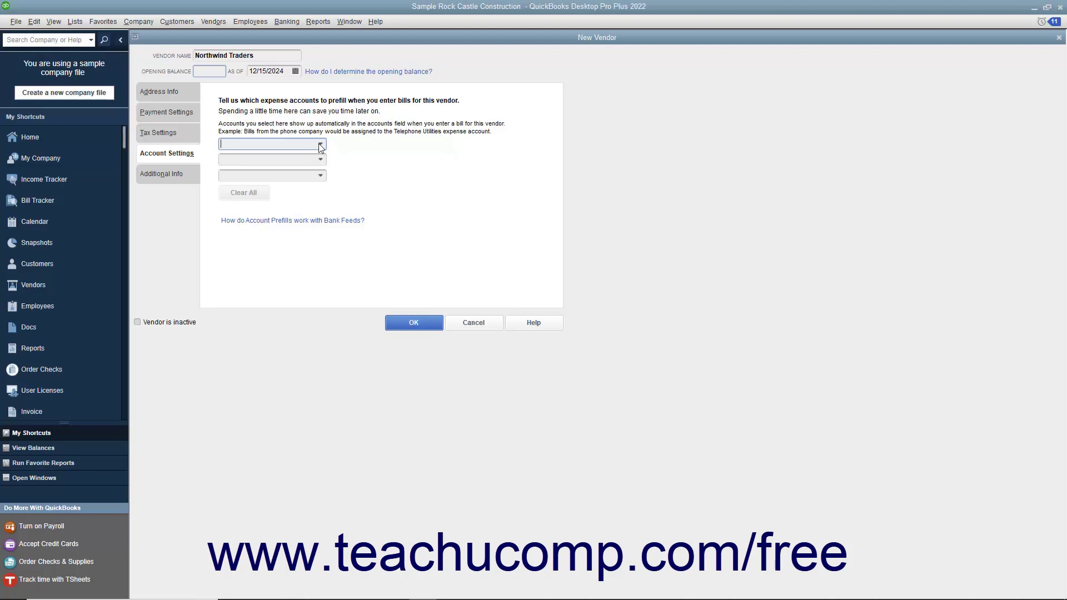
# Open the vendor's Additional Info, leave Vendor Type unset, and focus the Discount Available field
pyautogui.click(180, 174)
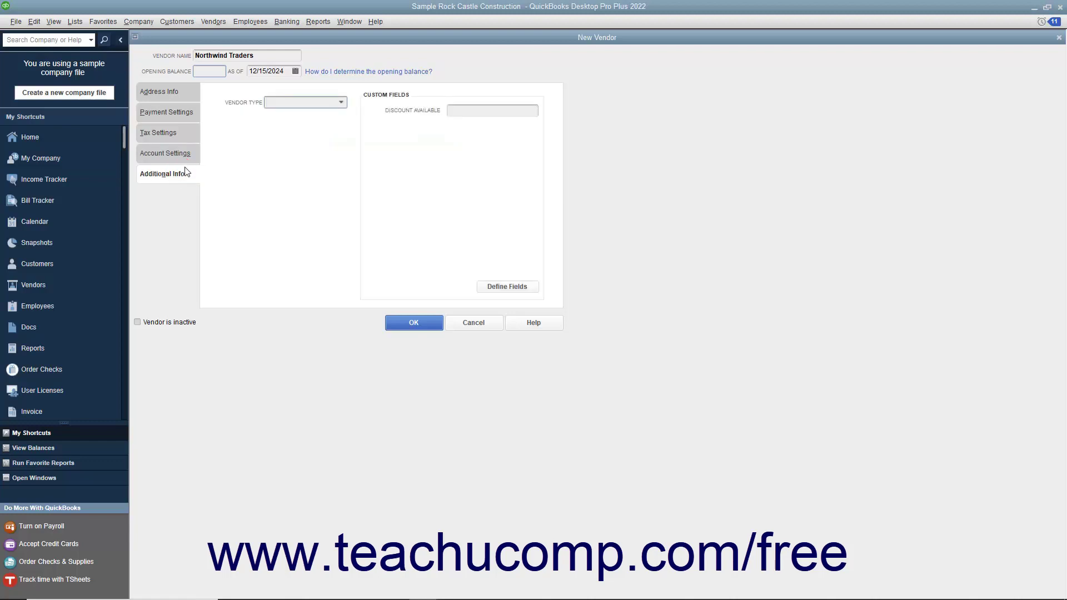
pyautogui.click(341, 103)
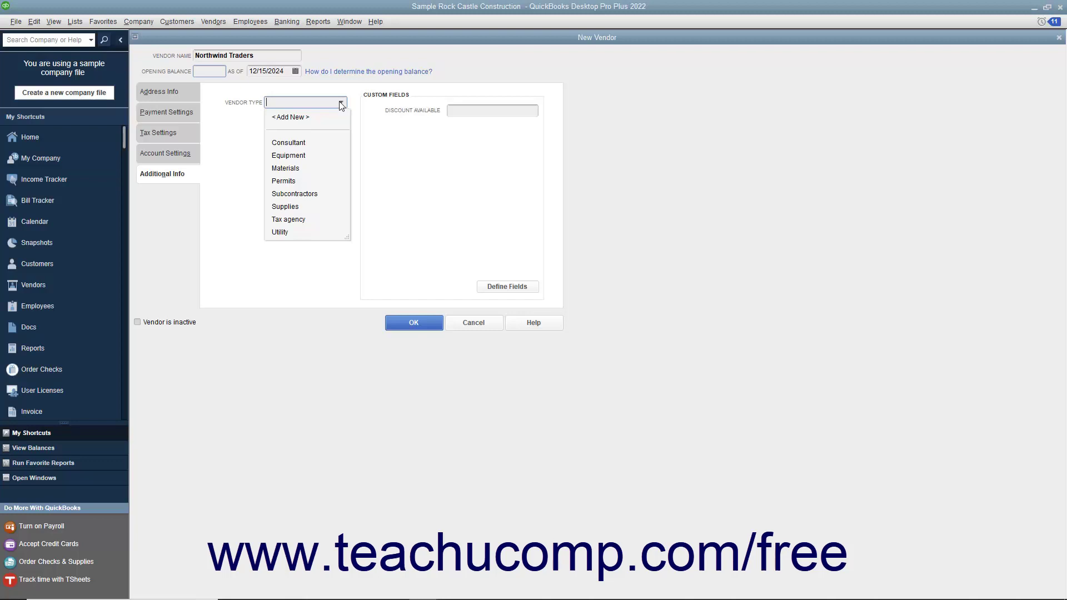
pyautogui.click(341, 105)
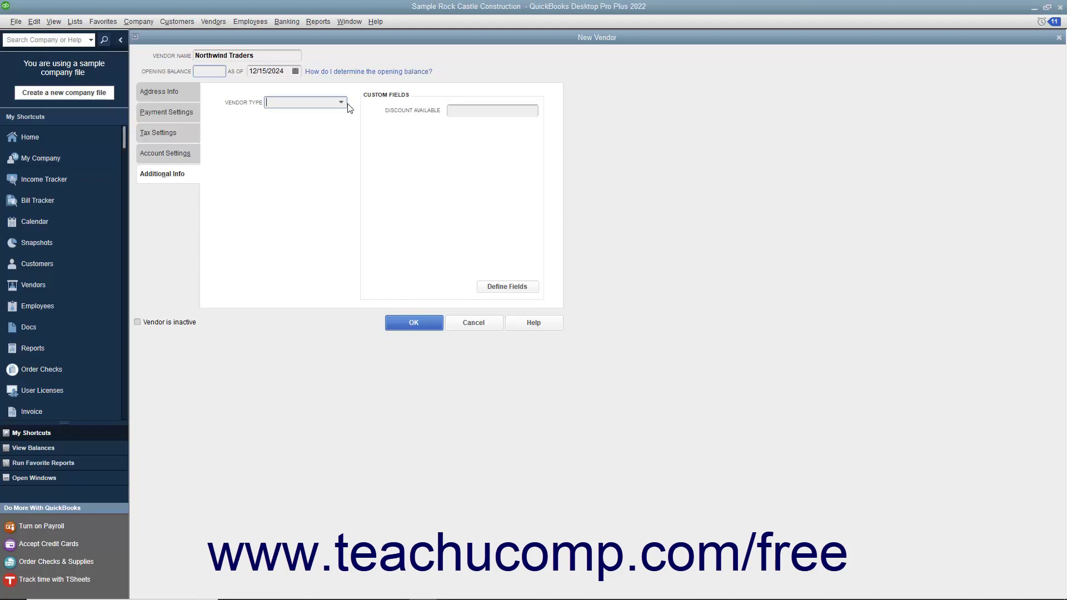
pyautogui.click(458, 110)
# Save Northwind Traders with OK so it appears in the vendor list with a 0.00 balance
pyautogui.click(412, 323)
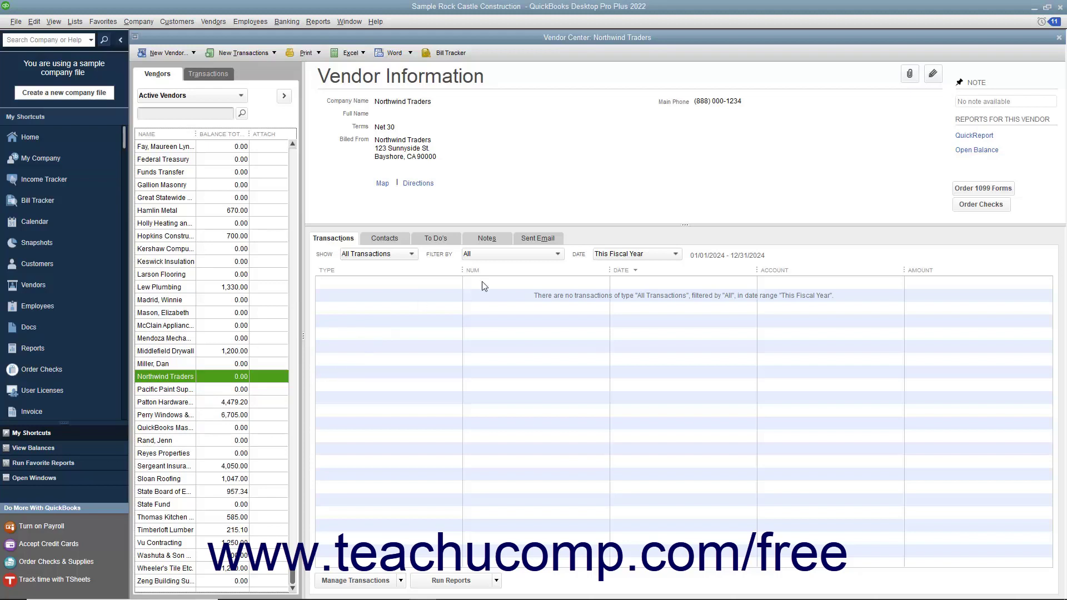
# Edit Northwind Traders, change the main phone's last digit to 5, and save
pyautogui.click(933, 77)
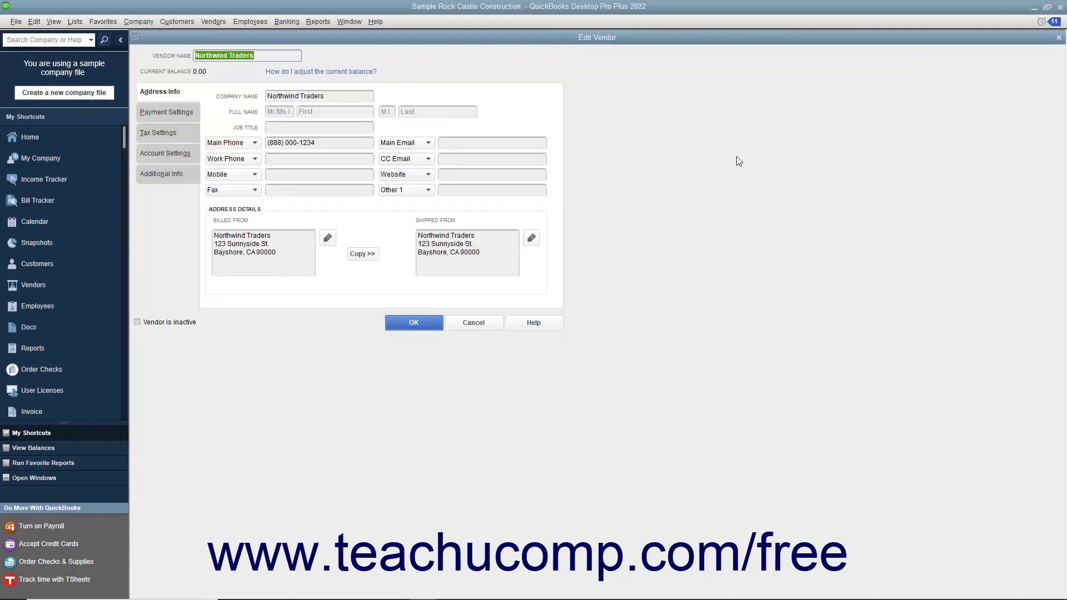
pyautogui.click(313, 144)
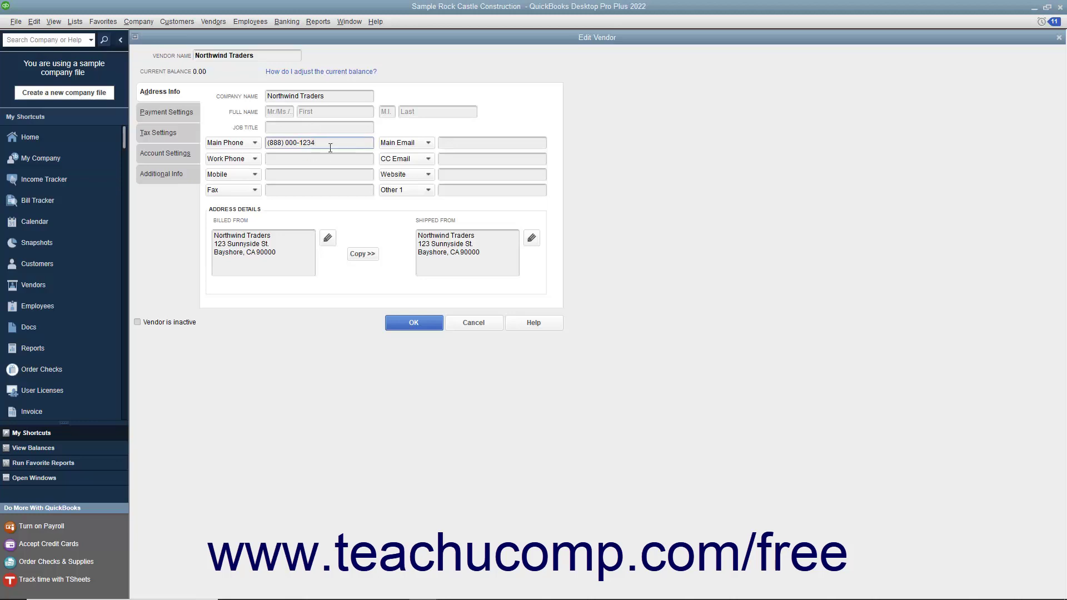
pyautogui.press('BackSpace')
pyautogui.write('5')
pyautogui.click(404, 322)
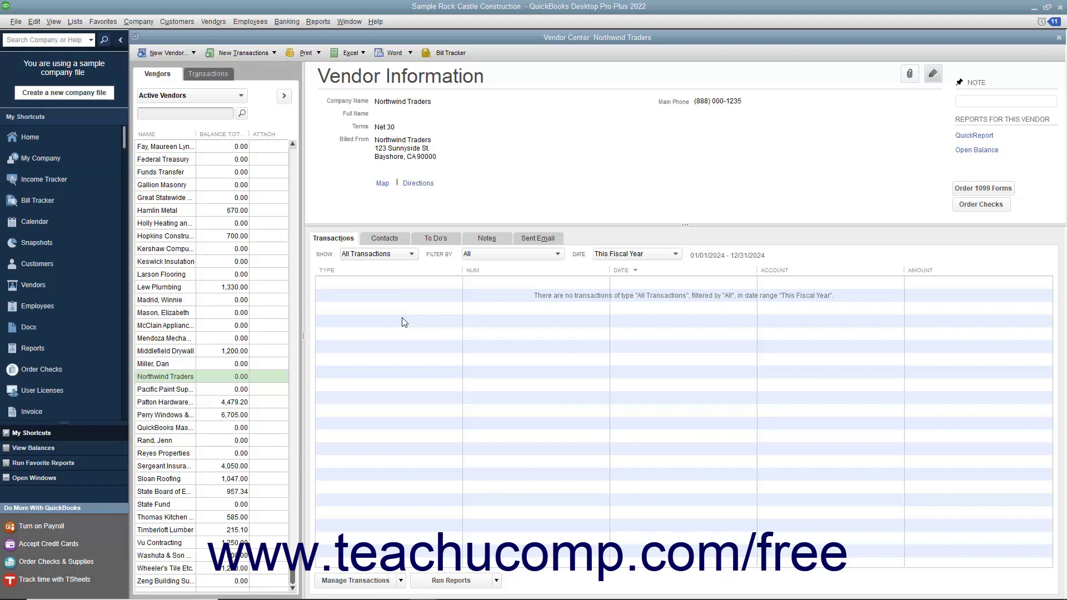
# Select Northwind Traders in the vendor list and choose Edit > Delete Vendor
pyautogui.click(176, 378)
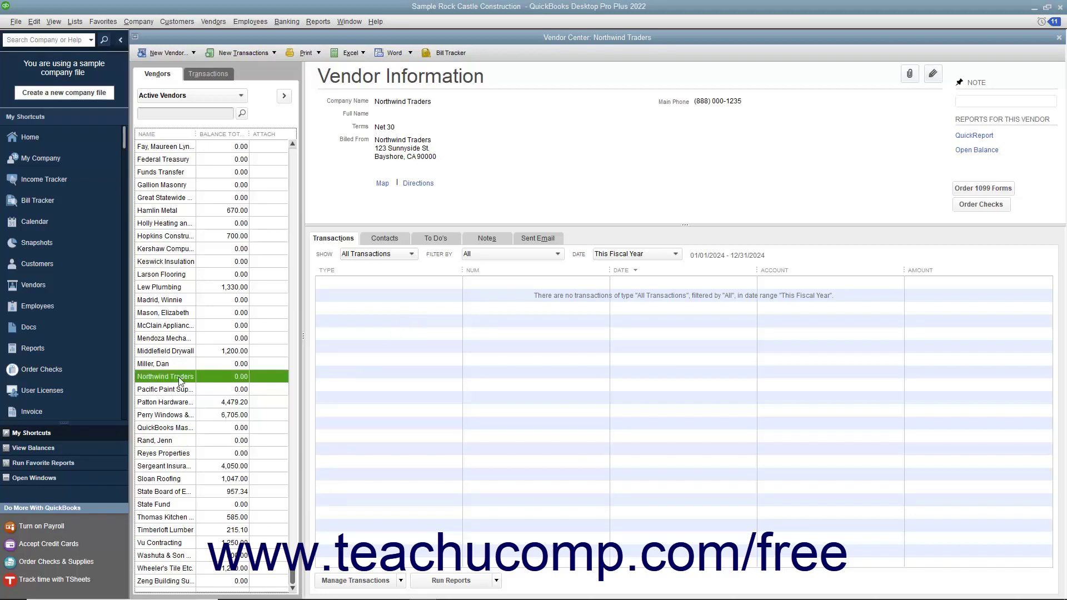
pyautogui.click(34, 21)
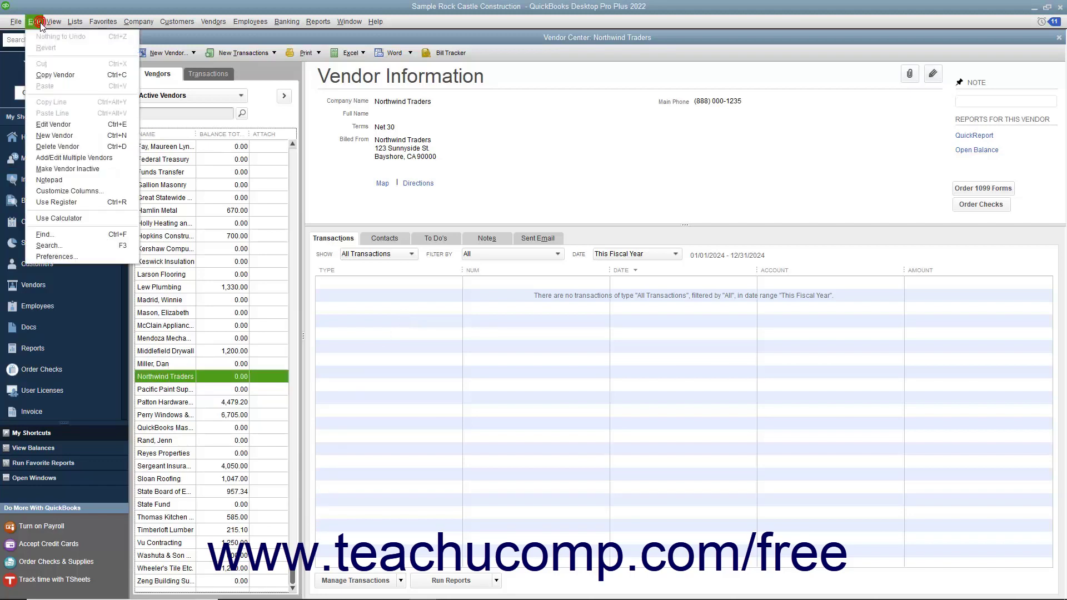
pyautogui.click(77, 148)
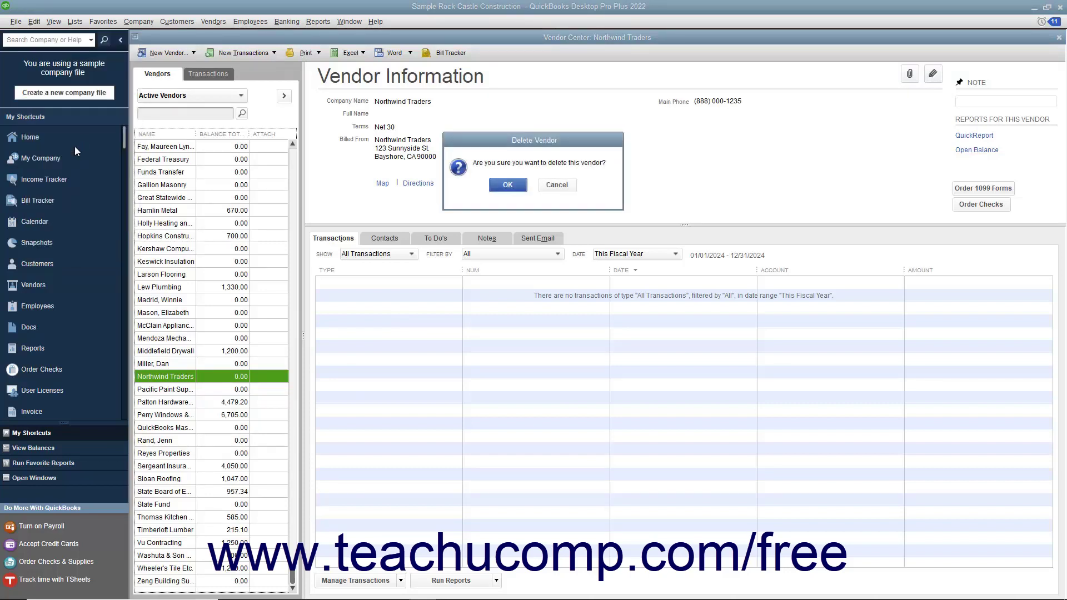